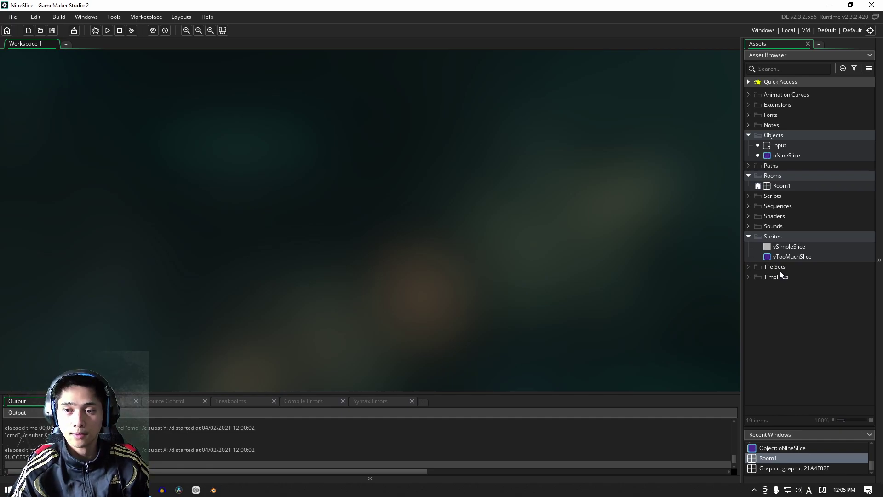
Open vSimpleSlice, expand its Nine Slice settings (guides all 11) and widen the editor for a bigger preview.
double_click(780, 246)
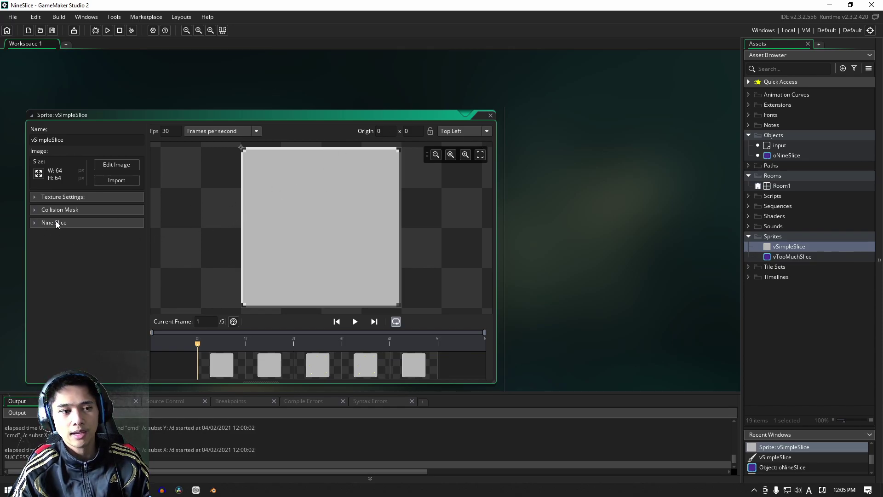
left_click(32, 226)
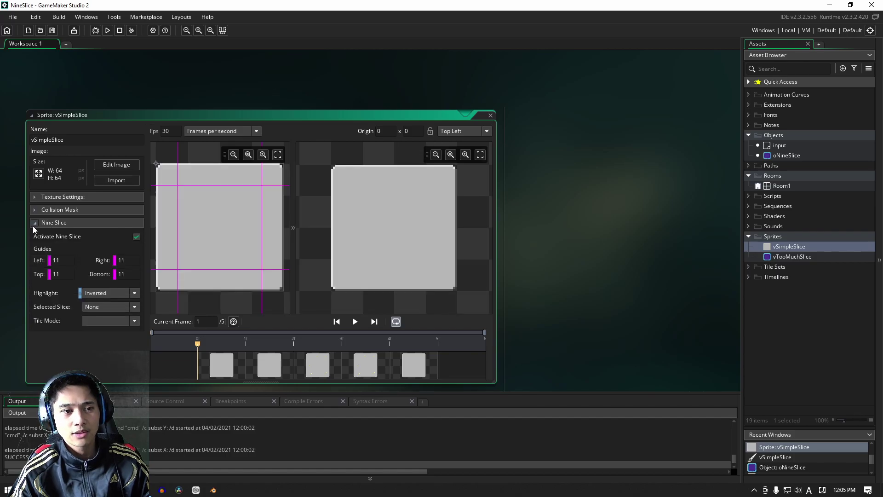
left_click_drag(496, 202, 705, 210)
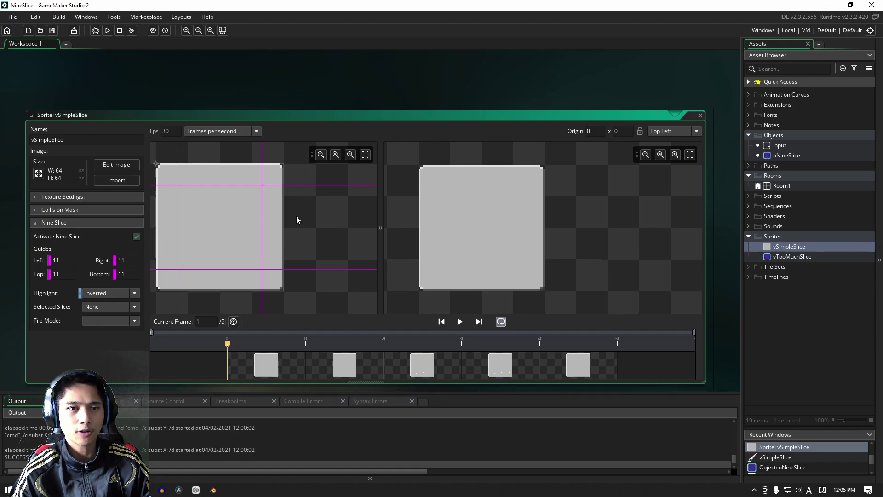
middle_click_drag(300, 215, 343, 221)
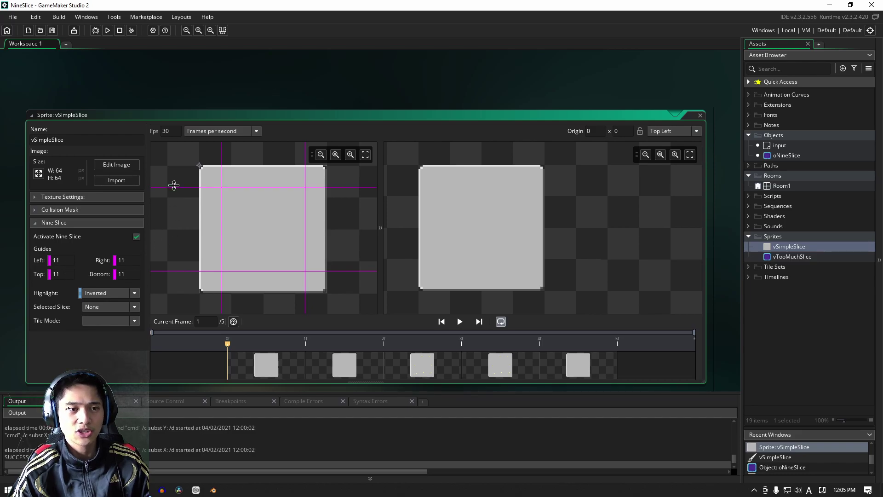
mouse_move(173, 184)
left_mouse_down()
mouse_move(177, 175)
mouse_move(179, 191)
left_mouse_up()
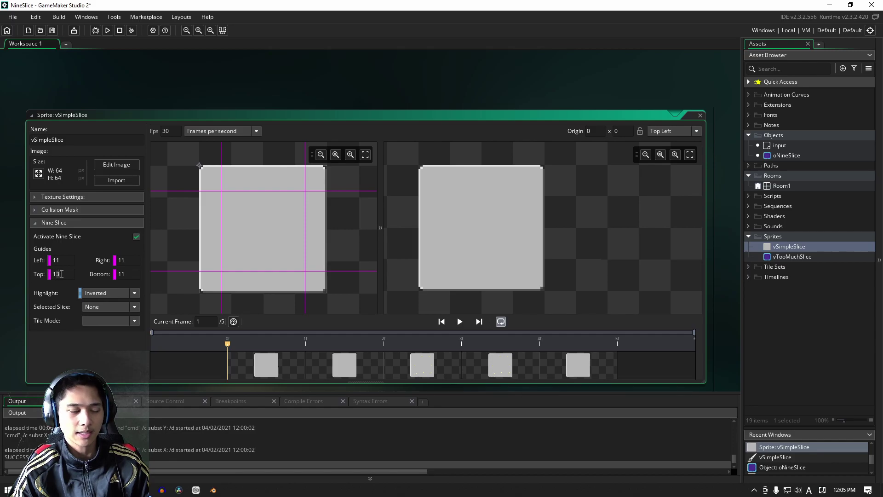
key("Delete")
type("1")
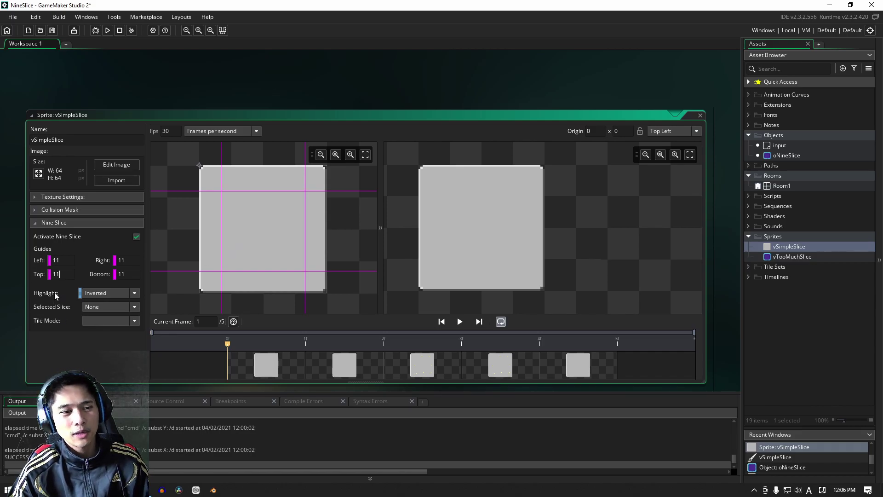
Switch the slice highlight to Overlay and select the centre, left, right, top and bottom slices.
left_click(105, 293)
left_click(100, 313)
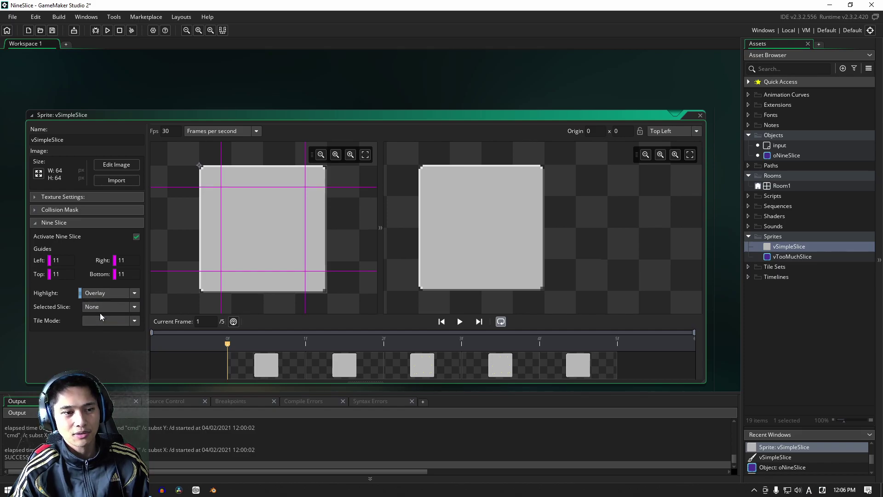
left_click(250, 242)
left_click(214, 239)
left_click(293, 233)
left_click(316, 216)
left_click(263, 177)
left_click(262, 226)
left_click(314, 222)
left_click(251, 280)
left_click(254, 241)
left_click(205, 242)
left_click(222, 257)
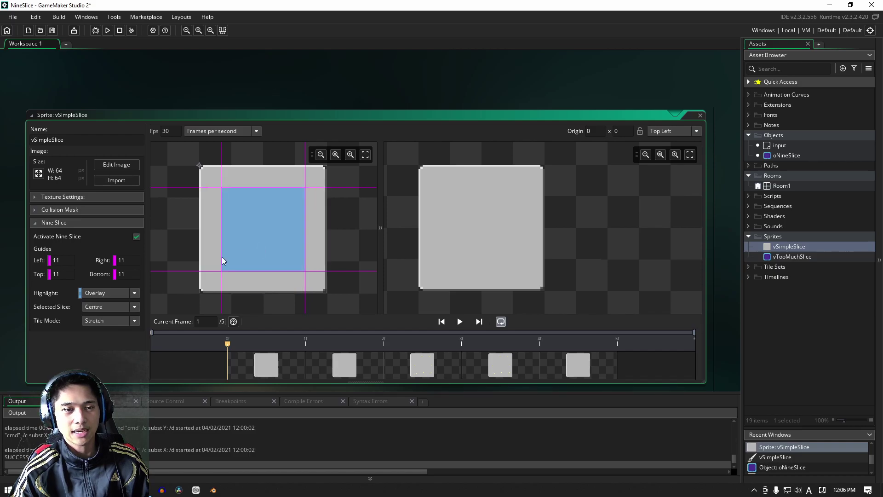
Try the Inverted highlight while selecting the bottom, left, centre and right slices.
left_click(120, 295)
left_click(105, 307)
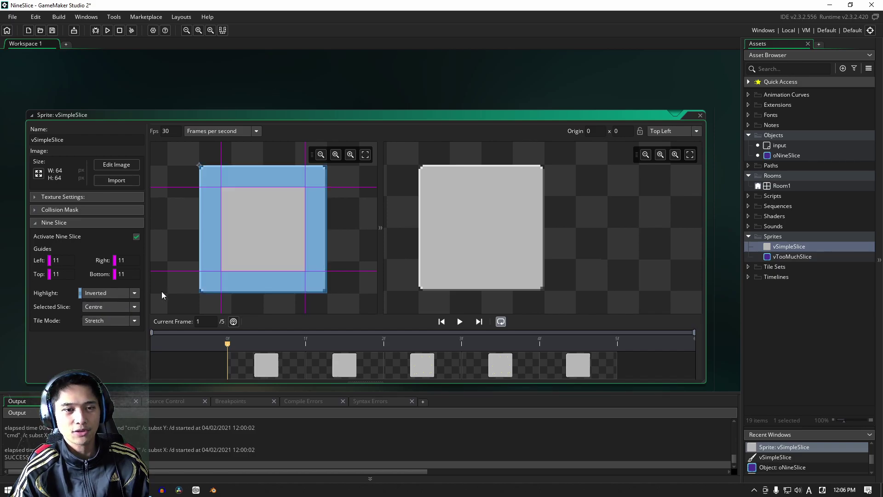
left_click(251, 289)
left_click(207, 239)
left_click(284, 229)
left_click(314, 230)
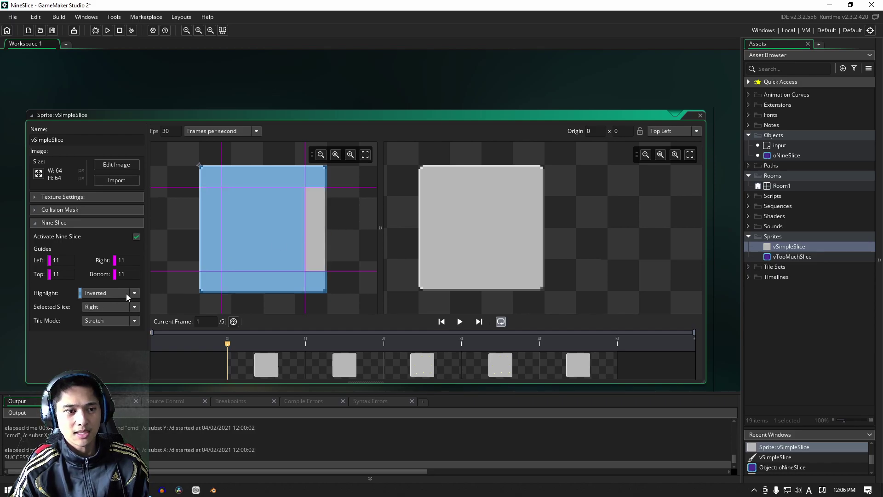
Return the highlight to Overlay, select a few slices, and cancel the highlight colour picker unchanged.
left_click(126, 293)
left_click(110, 313)
left_click(244, 238)
left_click(215, 231)
left_click(312, 225)
left_click(258, 233)
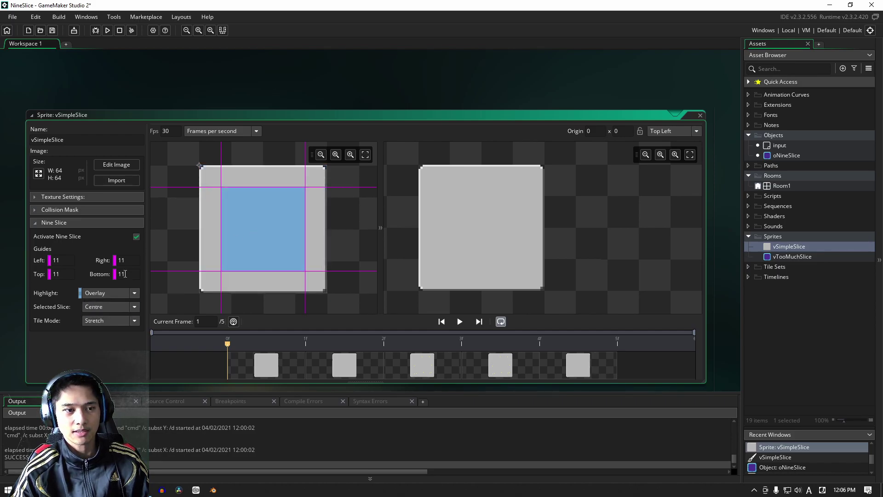
left_click(79, 295)
left_click(202, 202)
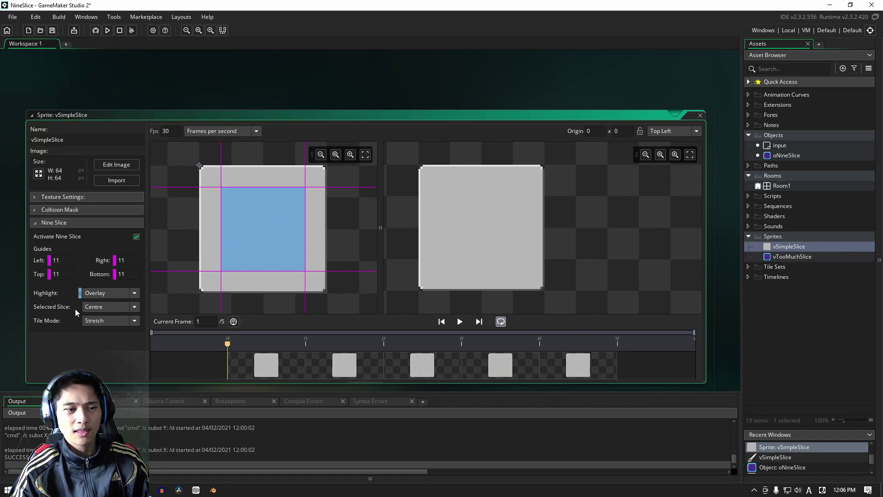
Select each slice again, ending on the right slice, and view its Tile Mode choices.
left_click(209, 236)
left_click(313, 216)
left_click(260, 177)
left_click(250, 281)
left_click(217, 238)
left_click(267, 230)
left_click(319, 224)
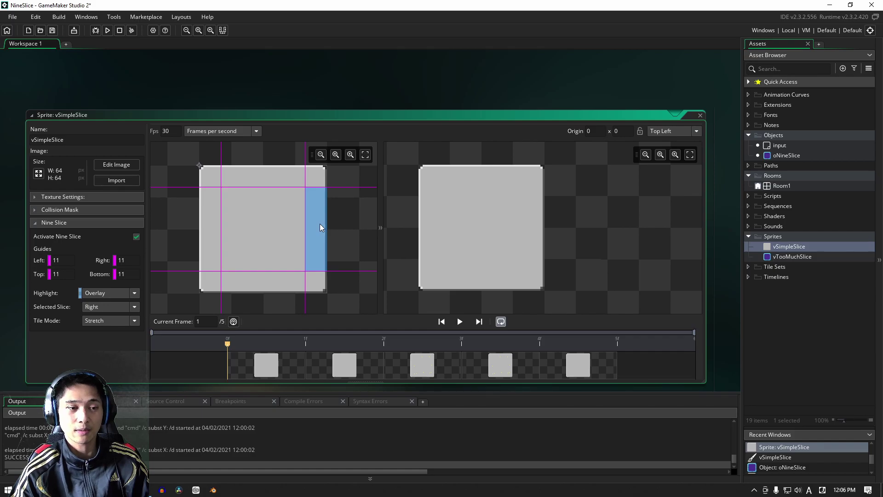
left_click(94, 321)
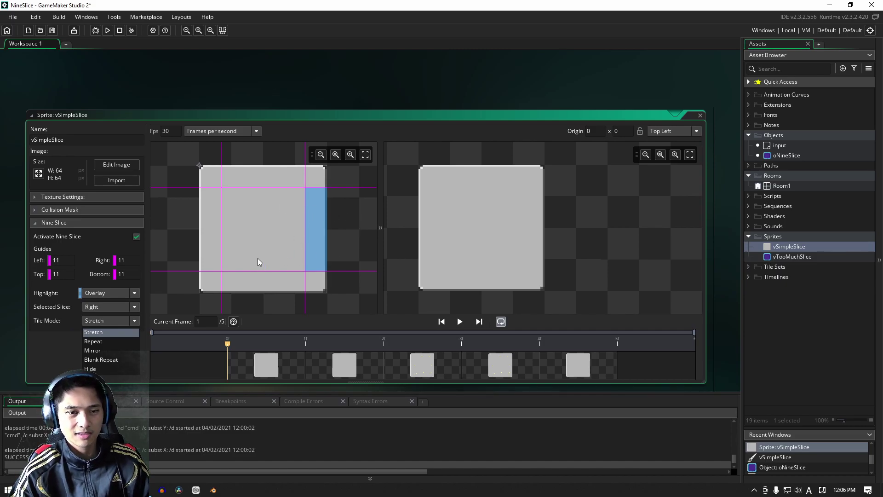
Drag the vSimpleSlice scaling preview wider and taller to check its borders, then close the editor.
left_click(339, 233)
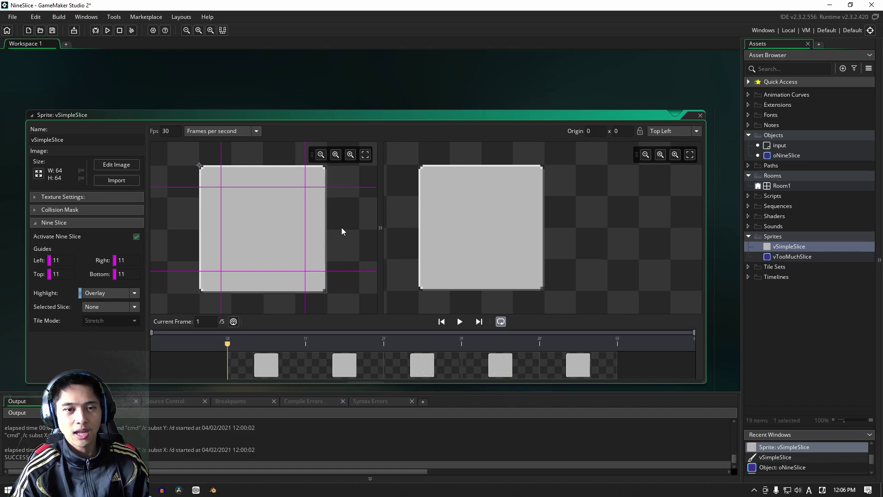
left_click(518, 215)
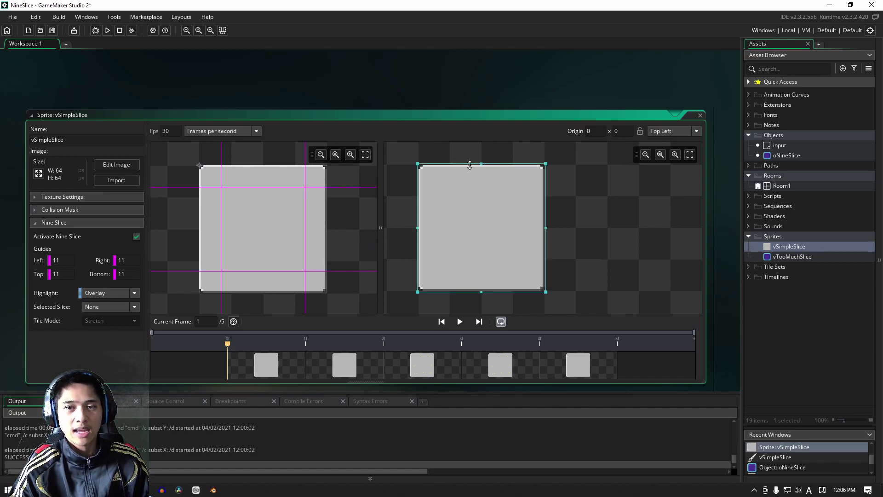
left_click_drag(546, 229, 681, 230)
left_click_drag(540, 295, 527, 271)
left_click_drag(539, 164, 529, 141)
mouse_move(541, 275)
left_mouse_down()
mouse_move(541, 313)
mouse_move(541, 271)
left_mouse_up()
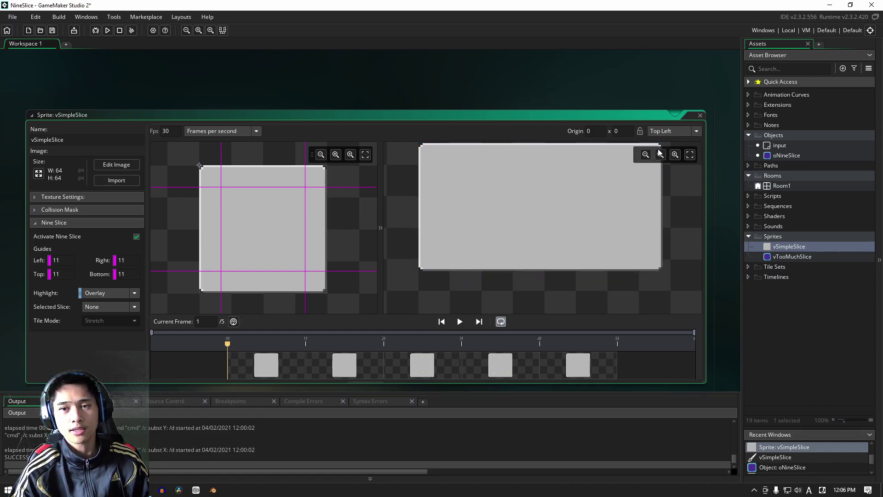
left_click(700, 115)
Open vTooMuchSlice with its Nine Slice settings expanded and the editor widened.
double_click(784, 256)
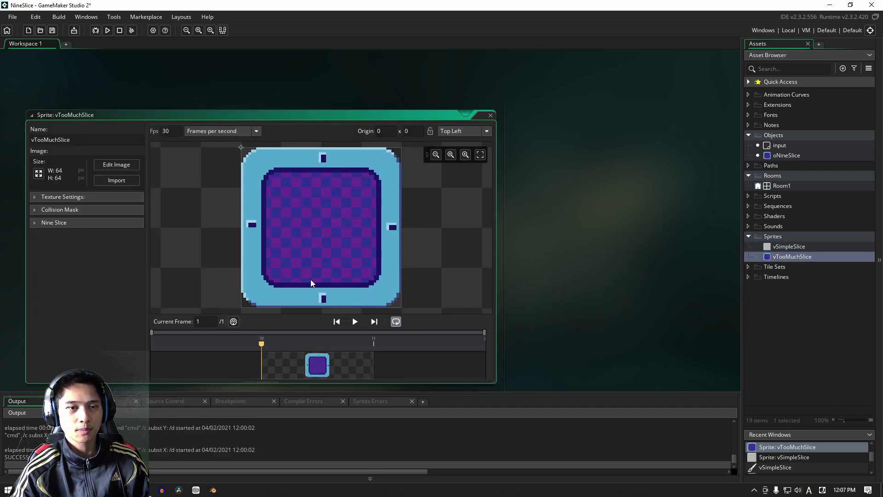
left_click(34, 223)
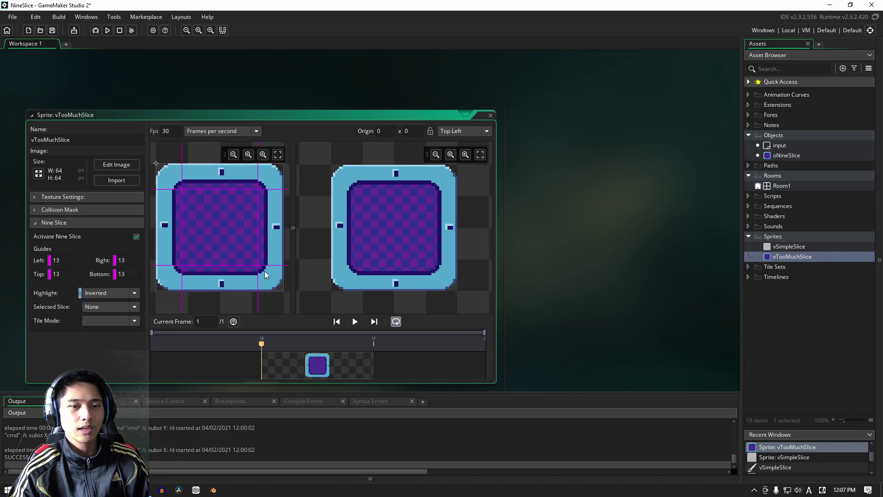
left_click_drag(496, 223, 735, 223)
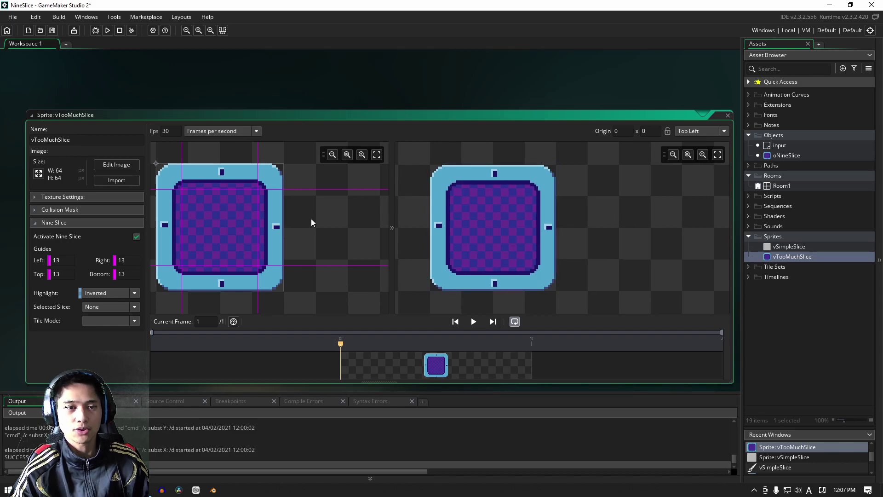
middle_click_drag(310, 221, 329, 215)
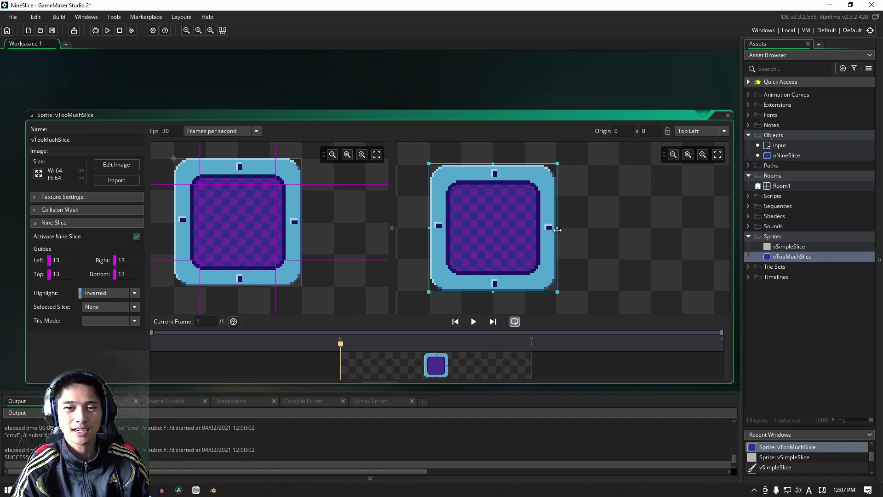
Select the centre slice, use Overlay highlighting, and view its tile mode choices.
left_click(228, 232)
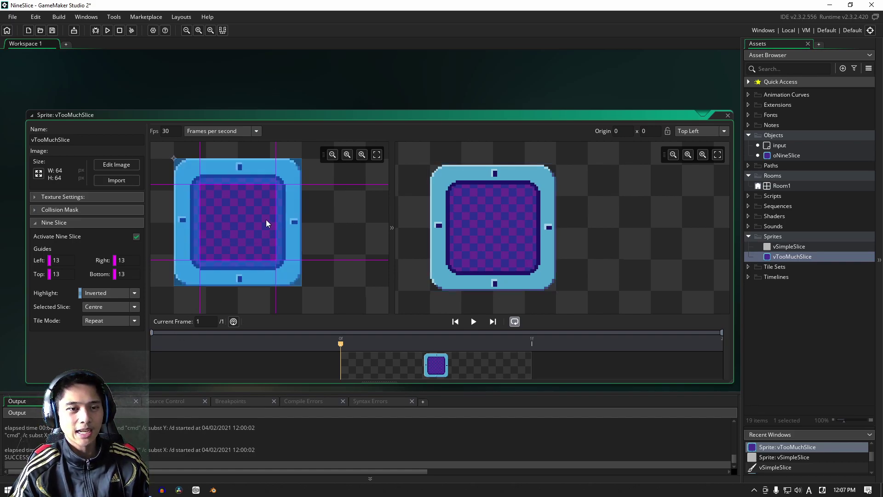
left_click(107, 313)
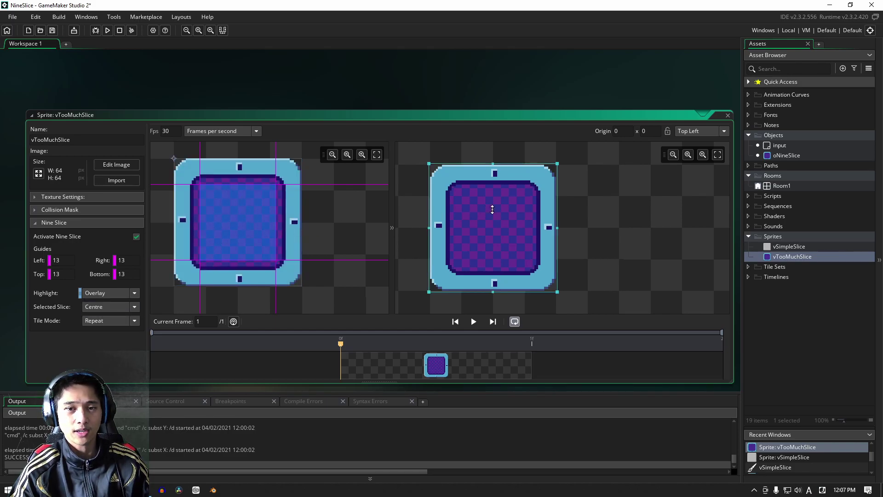
left_click(133, 322)
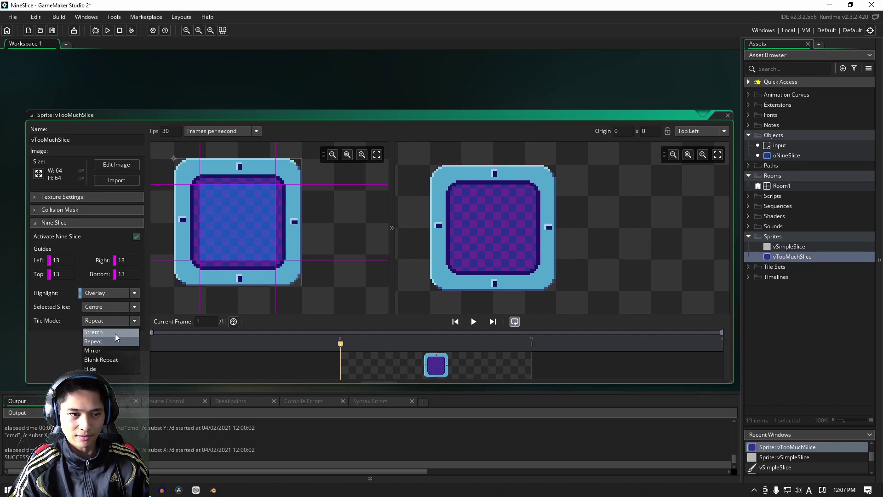
Set the centre slice to Stretch and widen the preview, then switch to Repeat and widen again.
left_click(114, 332)
left_click_drag(555, 228, 713, 238)
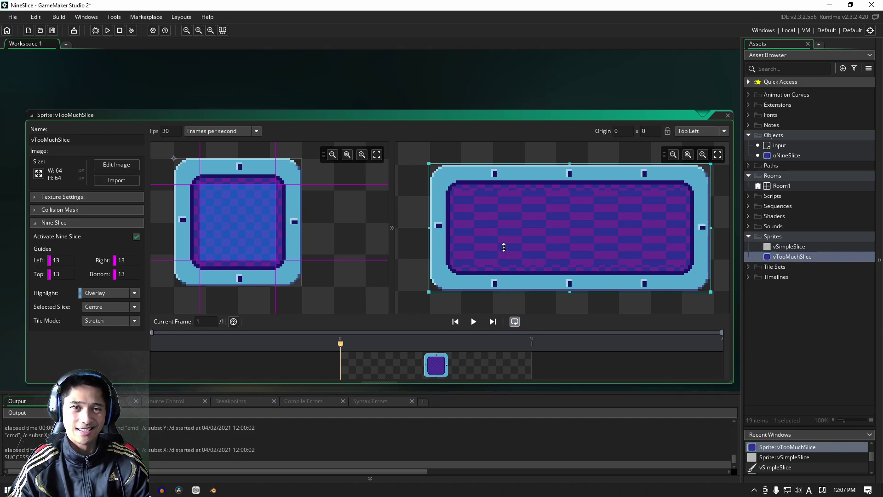
left_click(132, 325)
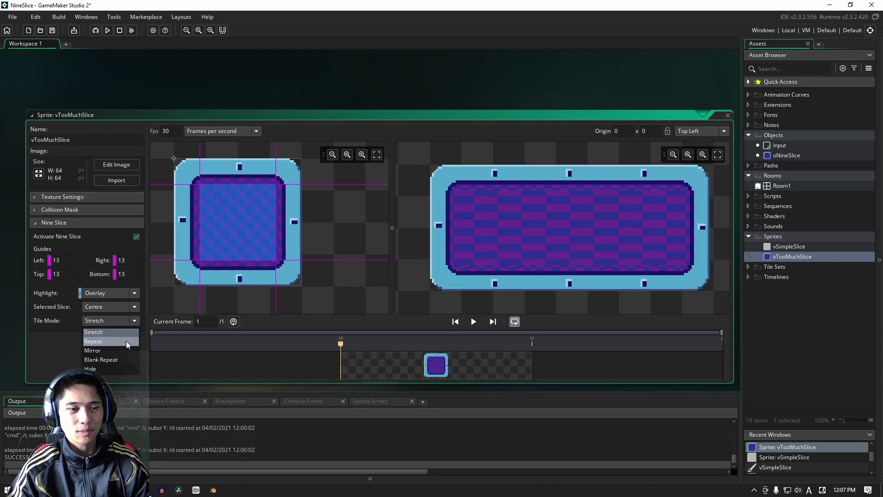
left_click(126, 341)
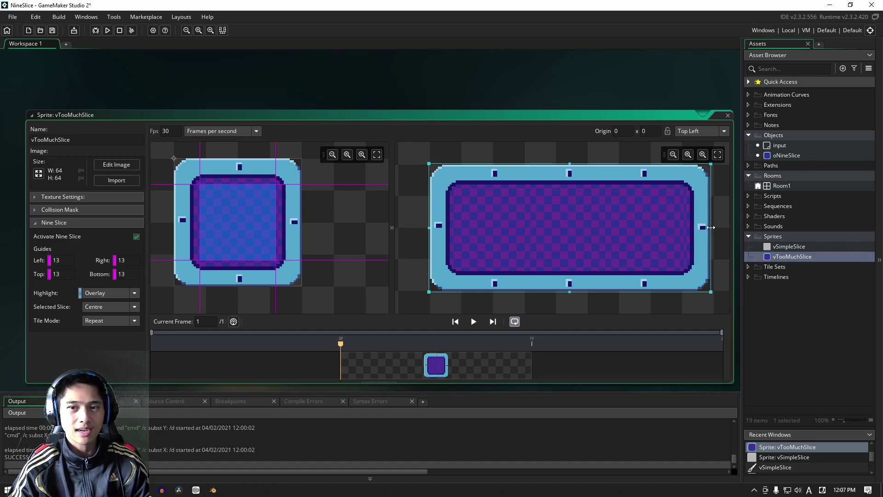
left_click_drag(711, 227, 734, 236)
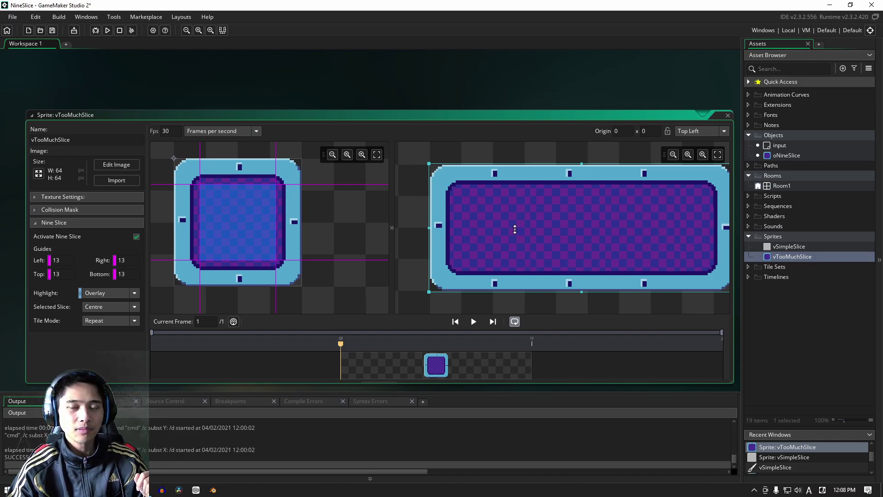
Set the centre tile mode to Mirror, make the preview taller, then revert the centre to Repeat.
left_click(115, 320)
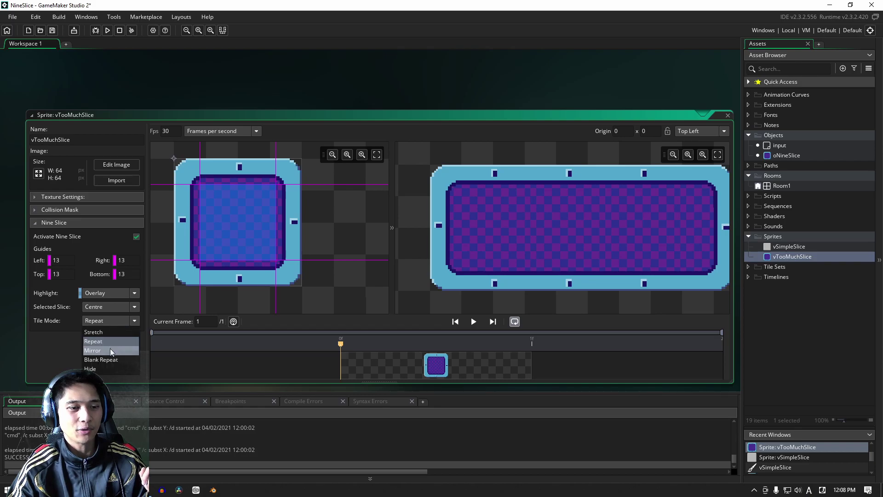
left_click(109, 350)
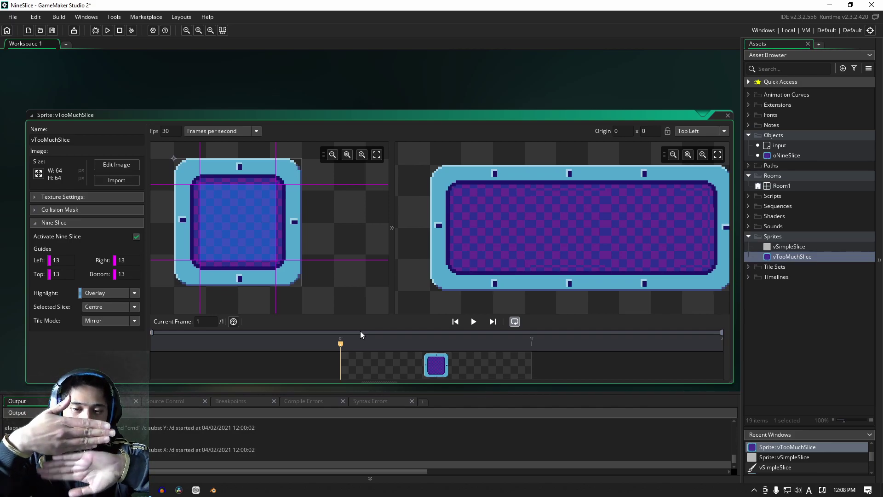
mouse_move(444, 247)
scroll(520, 253, "down", 2)
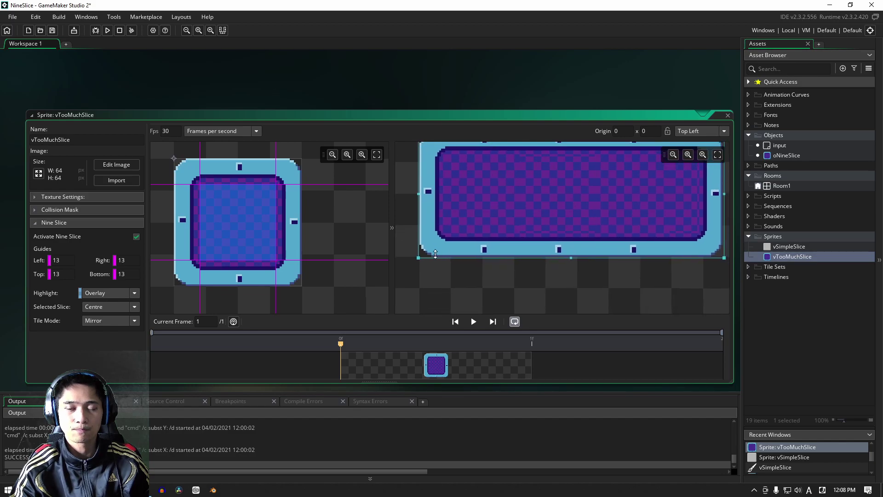
scroll(495, 260, "down", 2)
scroll(525, 258, "down", 1)
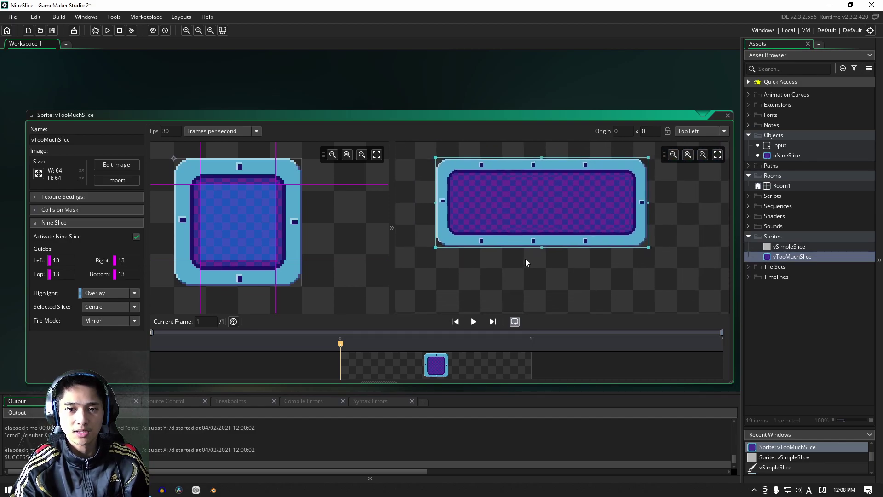
left_click_drag(537, 236, 541, 311)
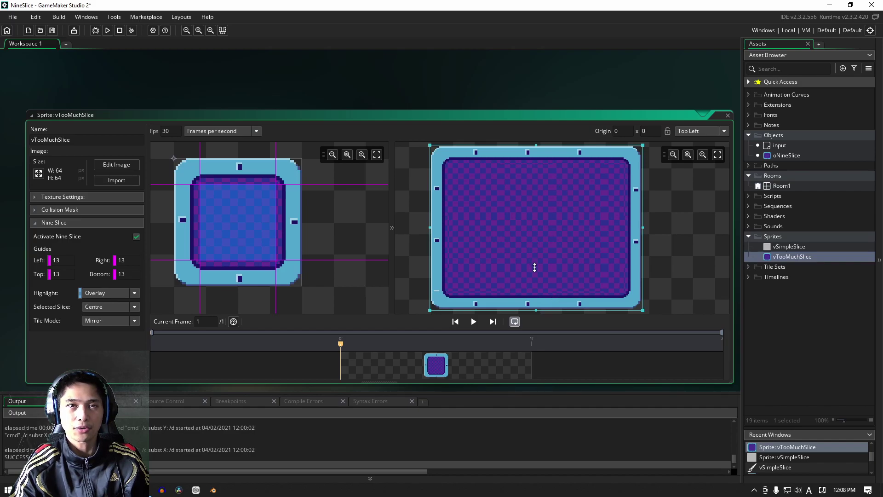
left_click(126, 321)
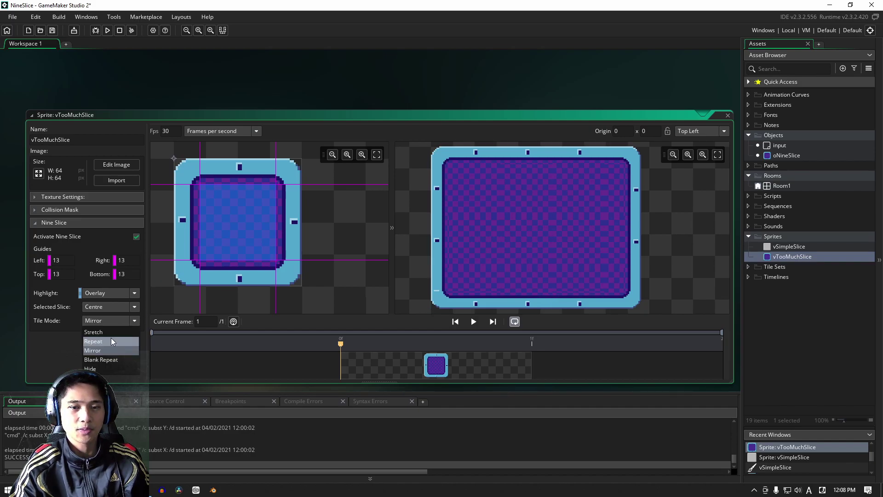
left_click(112, 337)
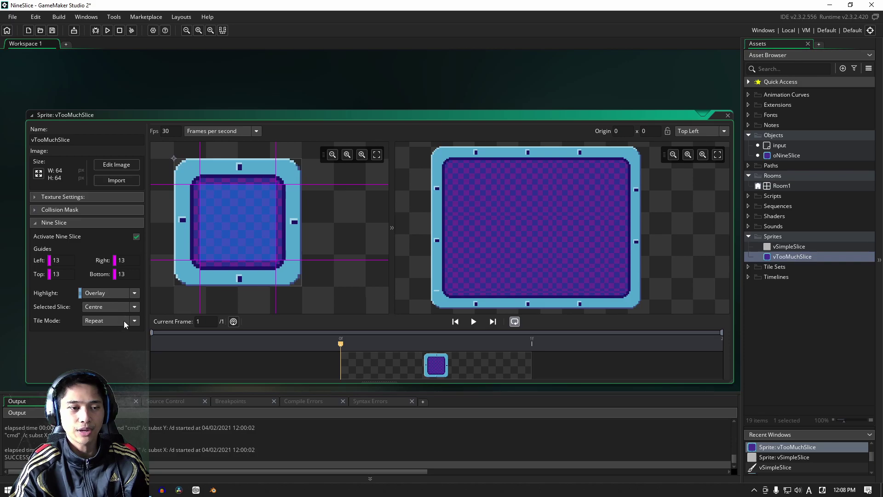
Try Blank Repeat on the centre slice, then set its tile mode to Hide.
left_click(123, 320)
left_click(126, 360)
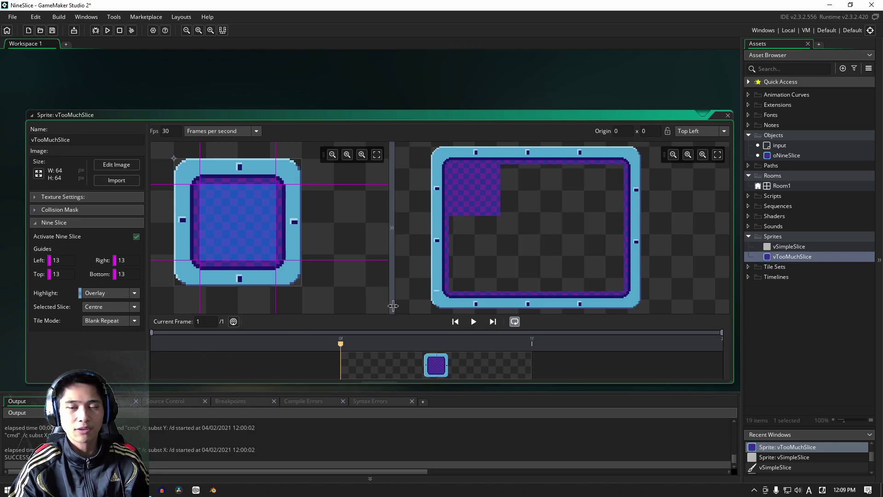
mouse_move(478, 182)
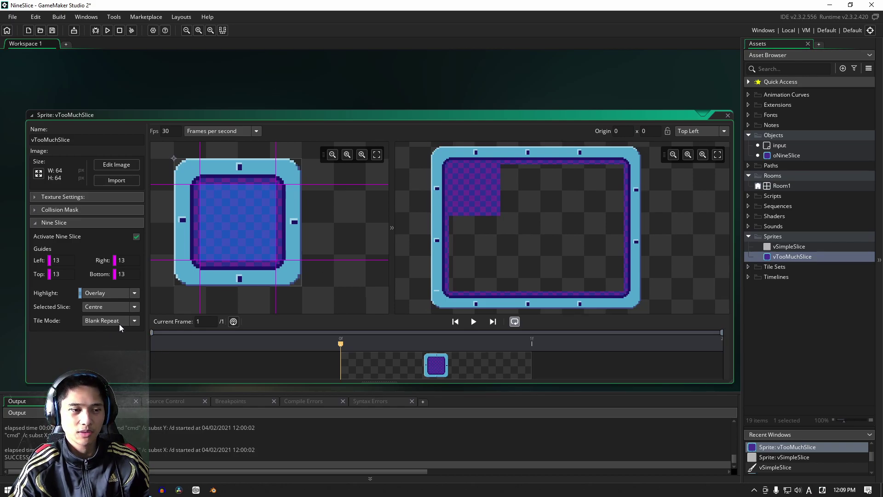
left_click(134, 320)
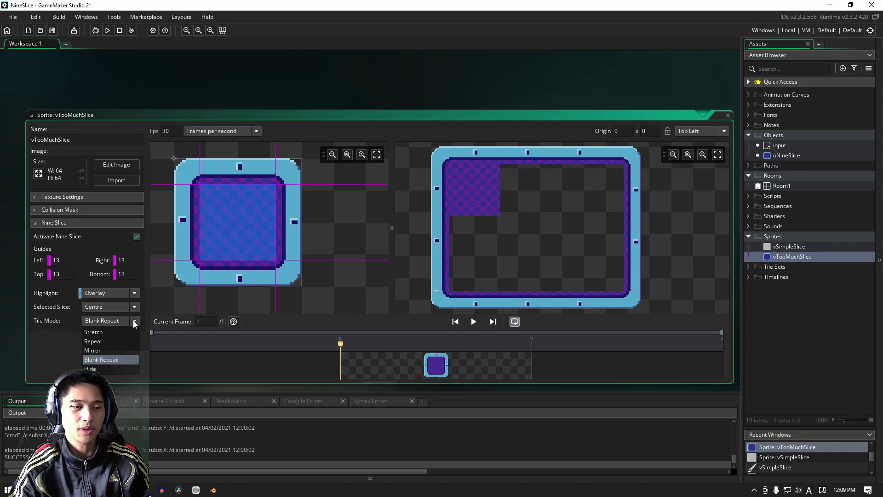
left_click(119, 369)
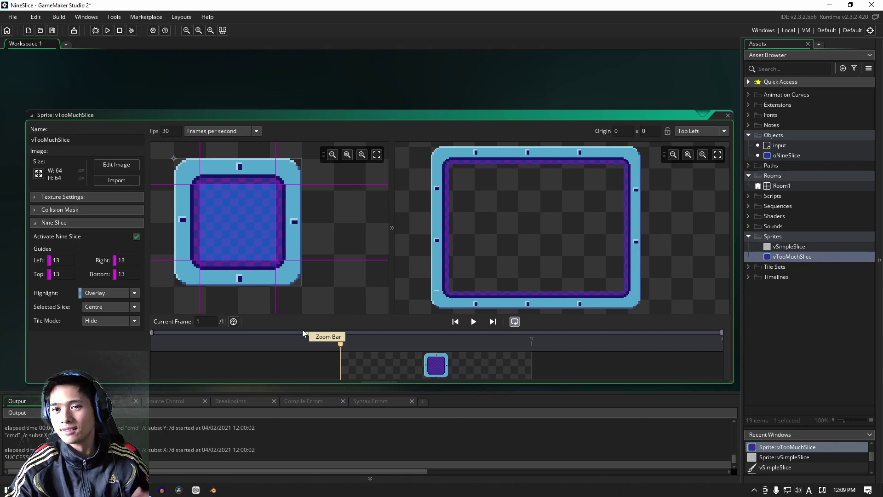
mouse_move(568, 247)
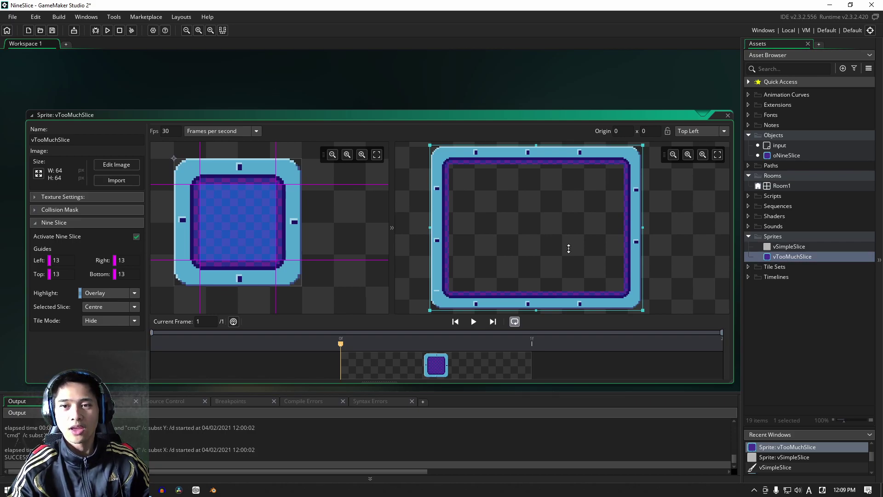
Close vTooMuchSlice, open Room1 and inspect its Background, Instances and Assets_1 layers.
double_click(764, 254)
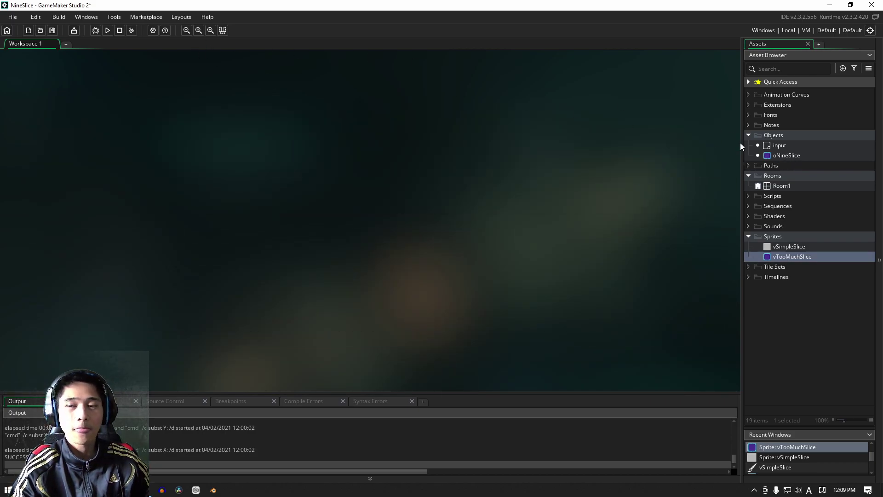
double_click(790, 187)
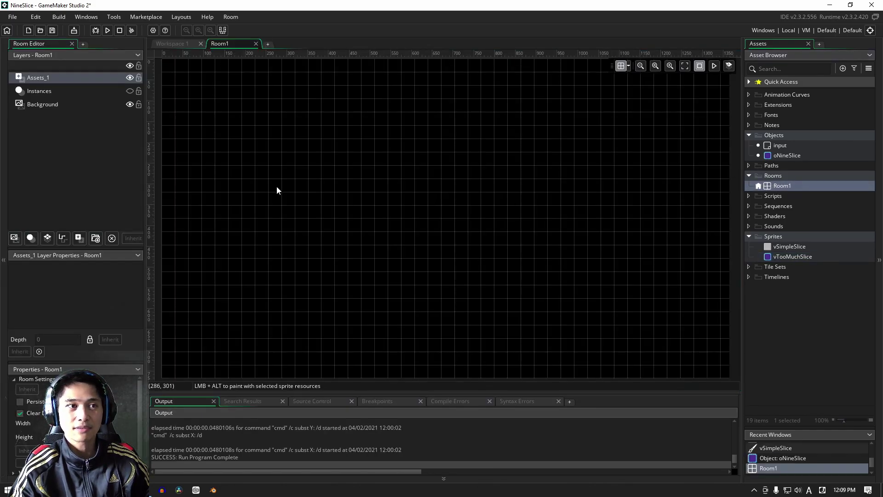
left_click(36, 104)
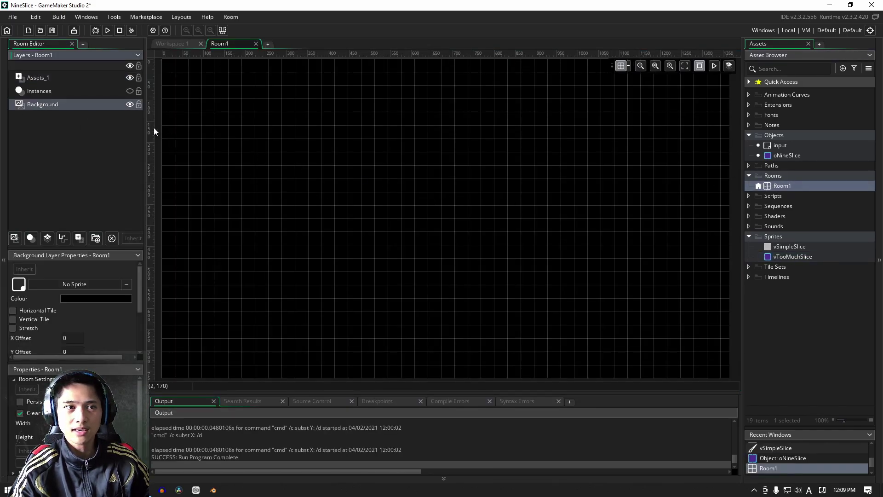
left_click(128, 91)
left_click(83, 77)
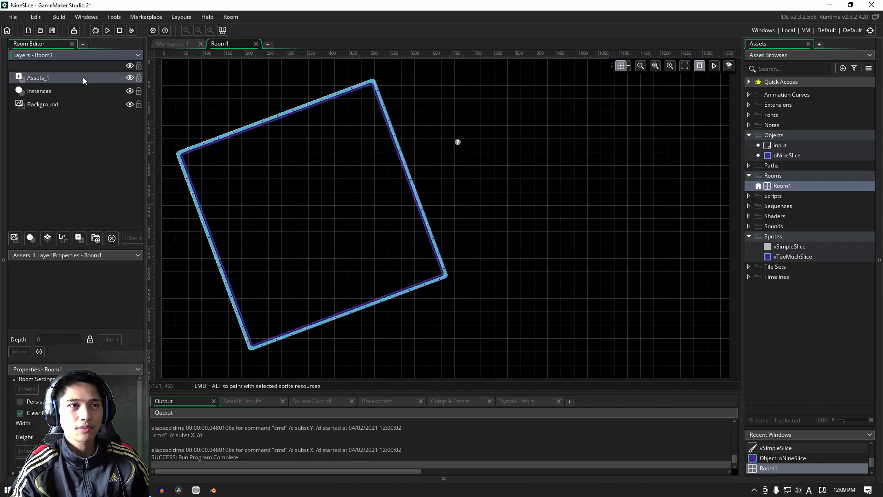
left_click(88, 91)
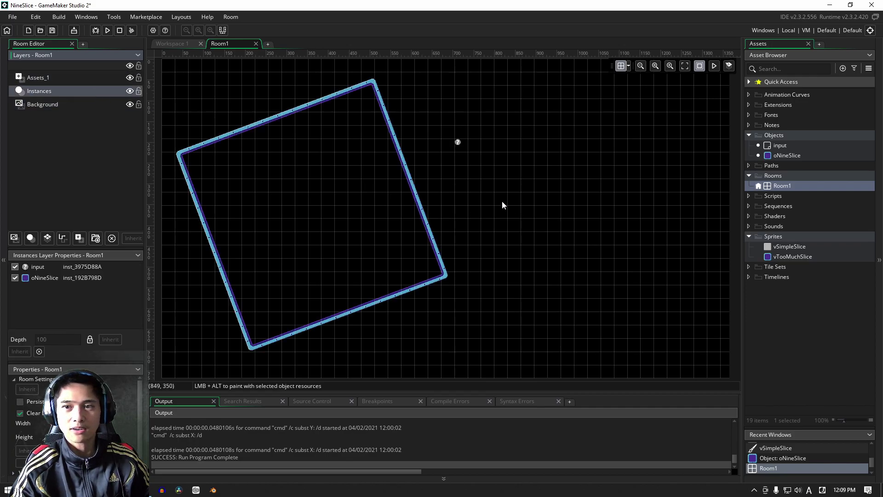
left_click(179, 45)
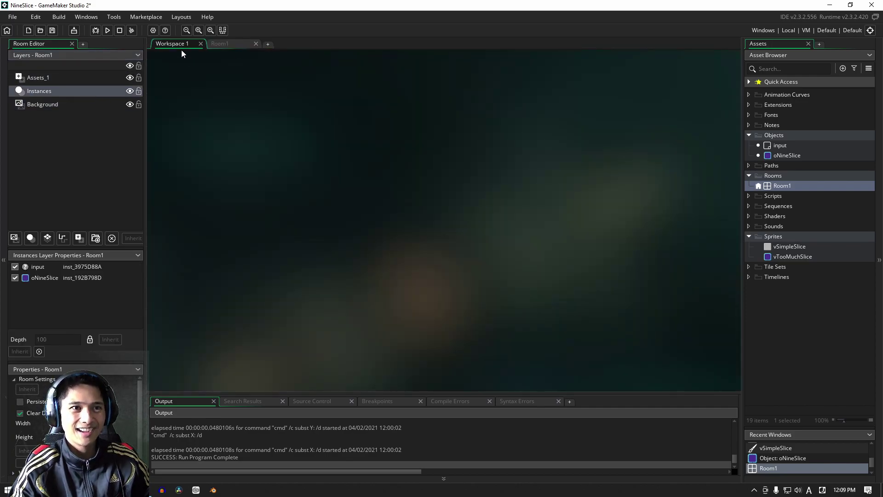
Reopen vTooMuchSlice, set its centre slice tile mode to Repeat, and return to Room1.
double_click(789, 256)
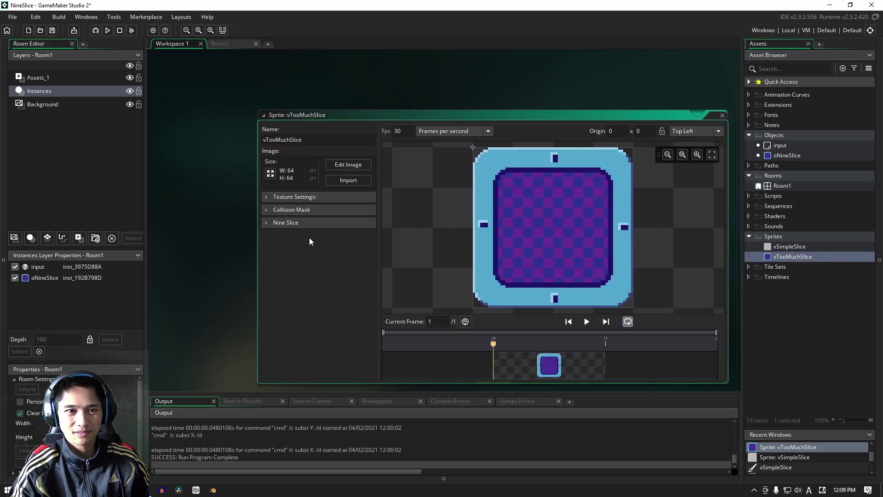
left_click(268, 223)
left_click(343, 322)
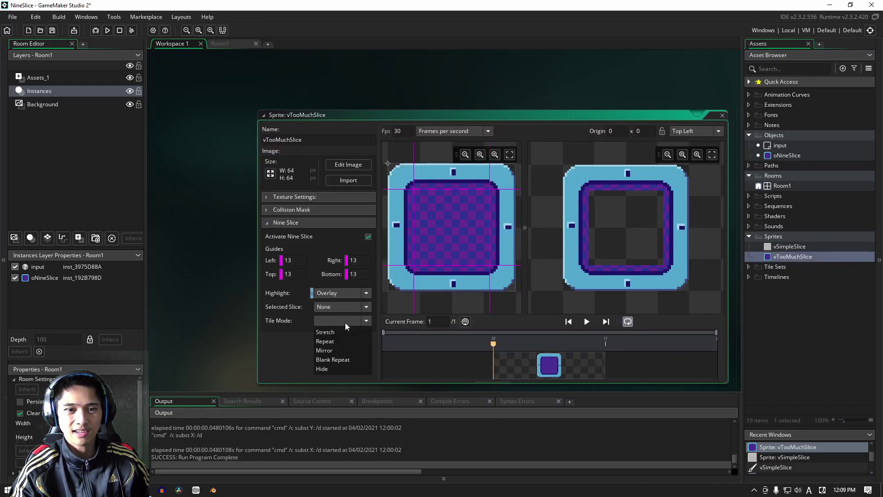
left_click(451, 248)
left_click(343, 321)
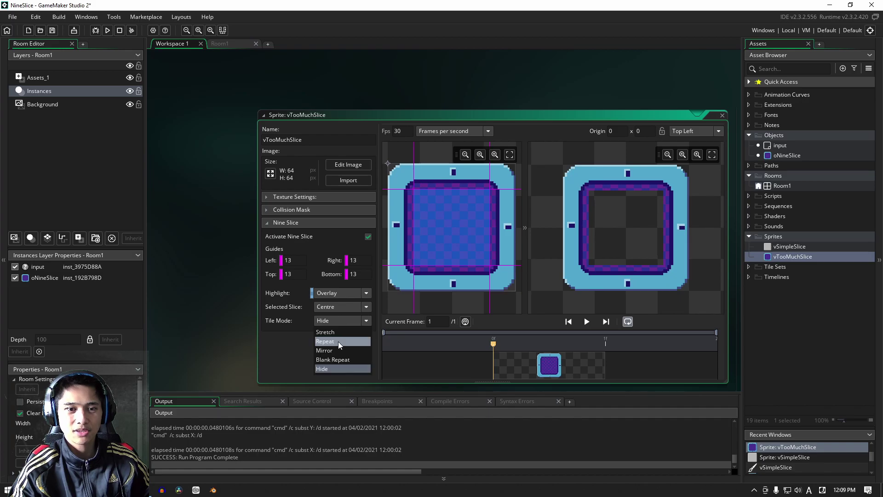
left_click(338, 341)
left_click(227, 43)
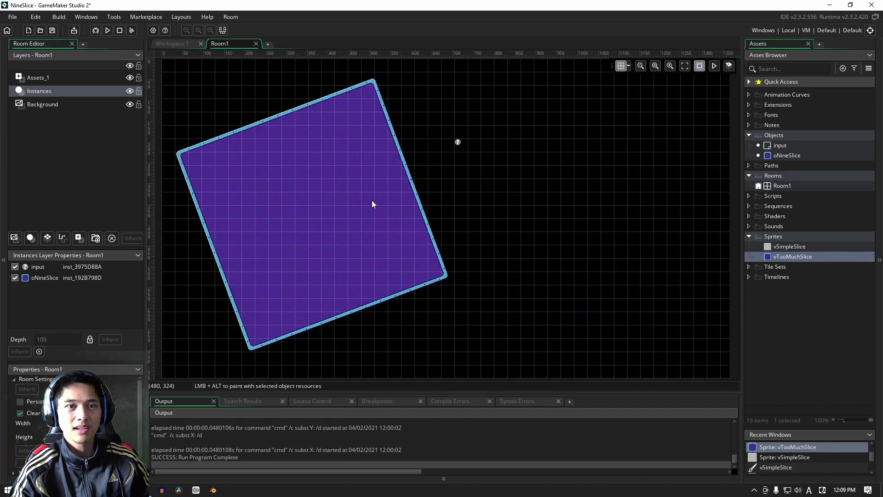
Delete the rotated oNineSlice instance and drop a fresh oNineSlice into Room1.
left_click_drag(363, 207, 344, 196)
key("Delete")
left_click_drag(786, 155, 220, 102)
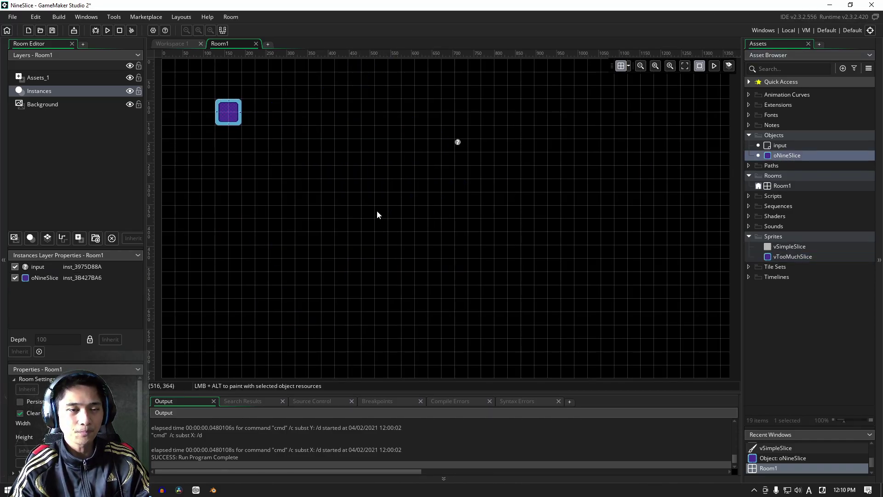
Enlarge the new instance to about 812 pixels wide and taller, then rotate it to a tilt.
left_click(229, 116)
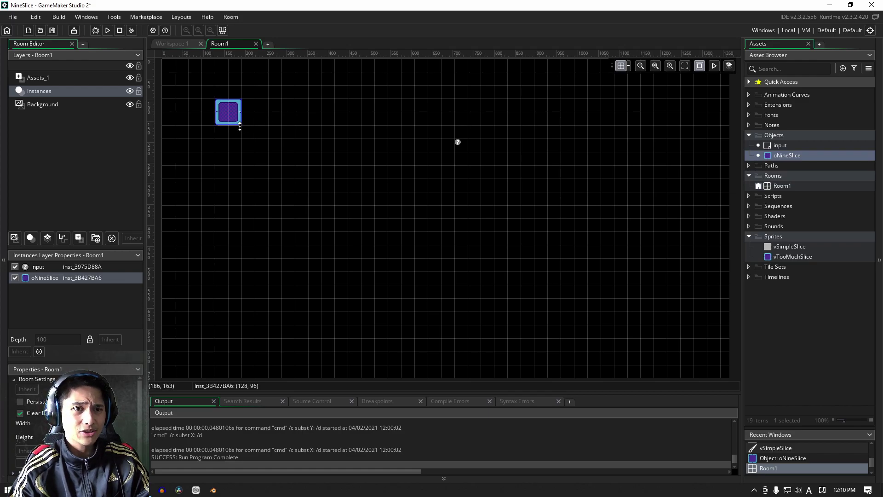
left_click_drag(241, 126, 353, 268)
left_click_drag(363, 186, 388, 190)
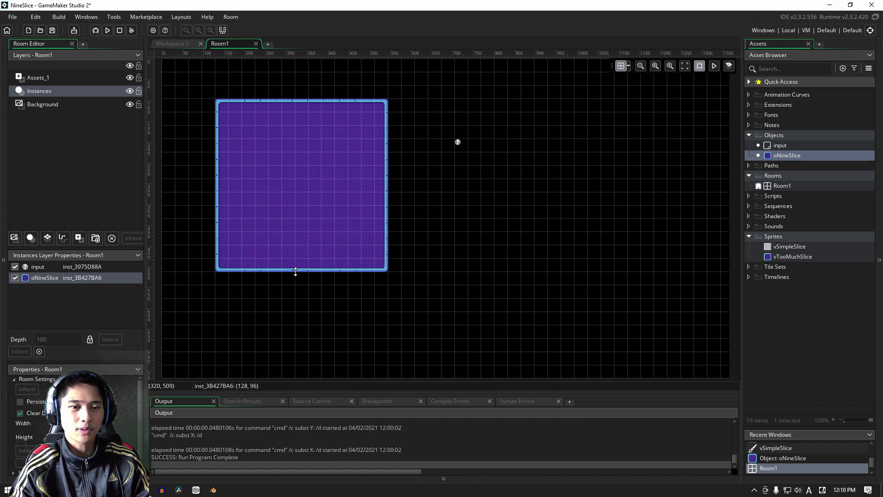
left_click_drag(295, 272, 295, 297)
left_click_drag(391, 298, 426, 301)
scroll(428, 296, "down", 1, "ctrl")
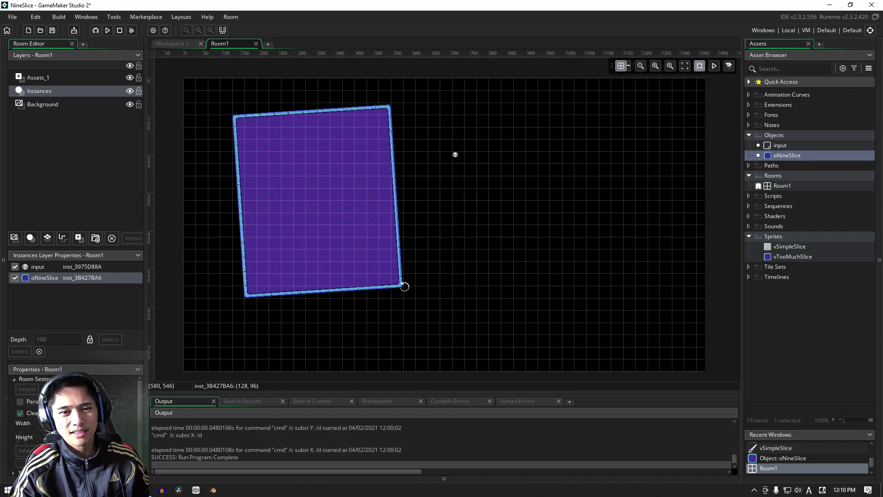
left_click_drag(404, 287, 404, 414)
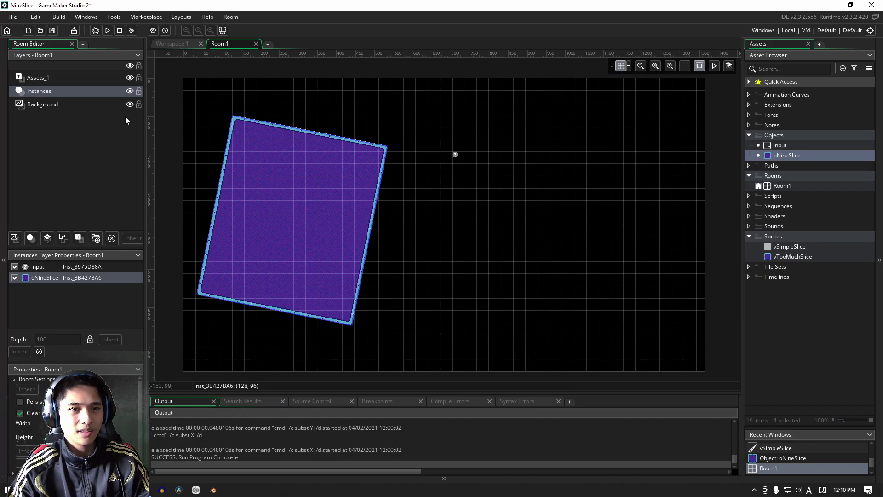
Hide the Instances layer and place vTooMuchSlice as an asset on the Assets_1 layer.
left_click(130, 92)
left_click(81, 78)
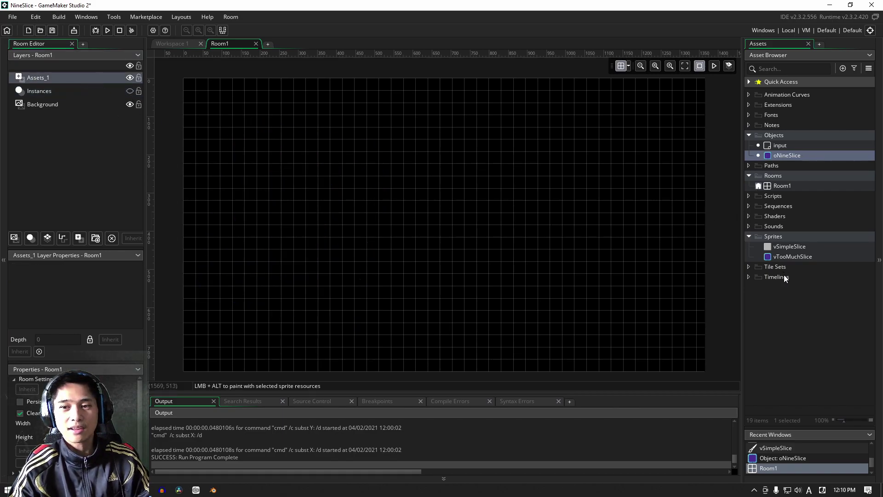
left_click_drag(789, 257, 224, 106)
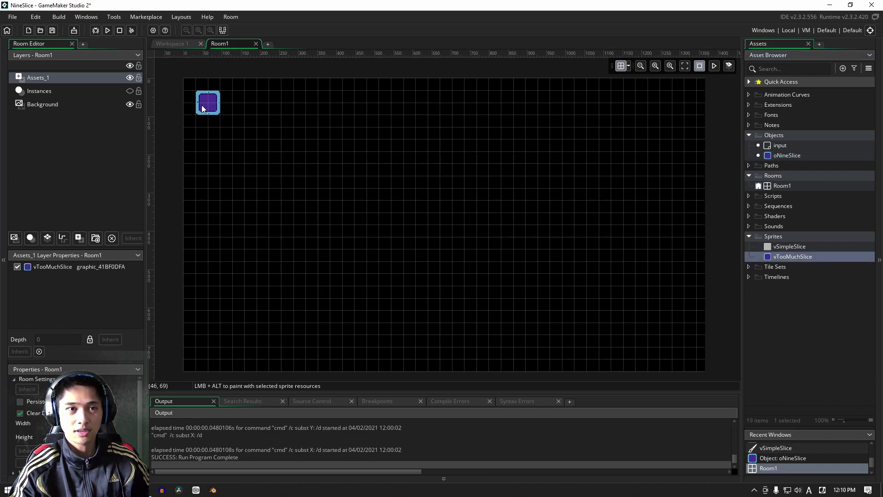
double_click(207, 105)
left_click(200, 149)
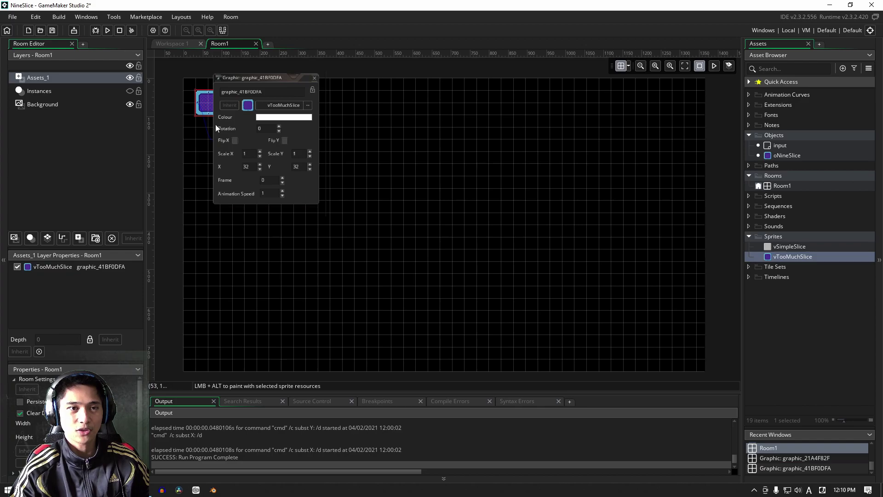
left_click(315, 77)
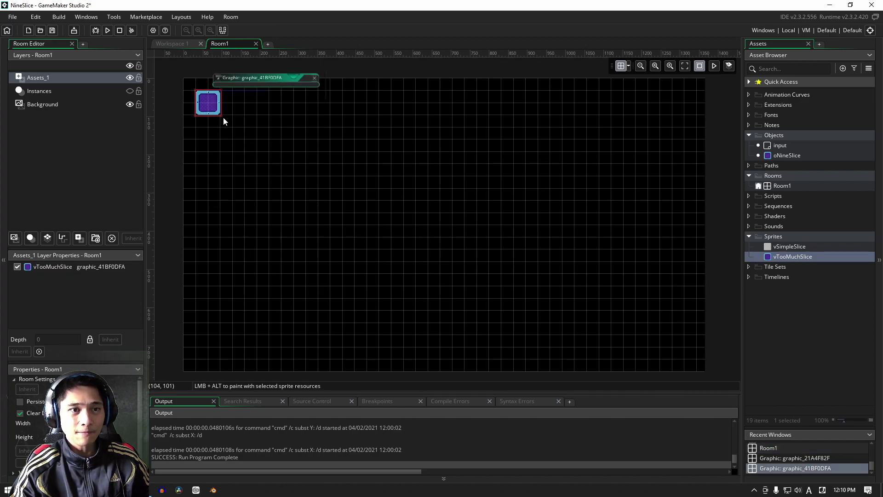
Stretch the placed vTooMuchSlice into a large, wider and taller rectangle, leaving it unrotated.
left_click(216, 114)
left_click_drag(220, 115, 353, 298)
left_click_drag(357, 195, 476, 209)
left_click_drag(313, 311, 315, 333)
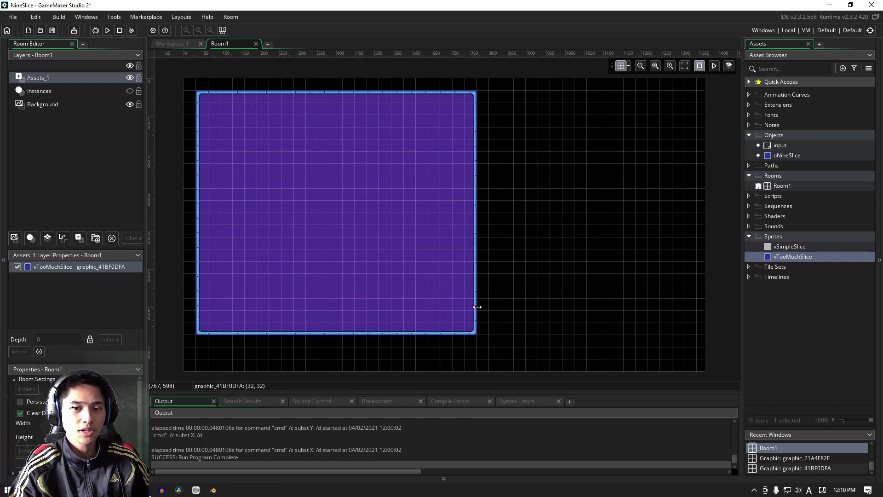
left_click_drag(478, 306, 458, 300)
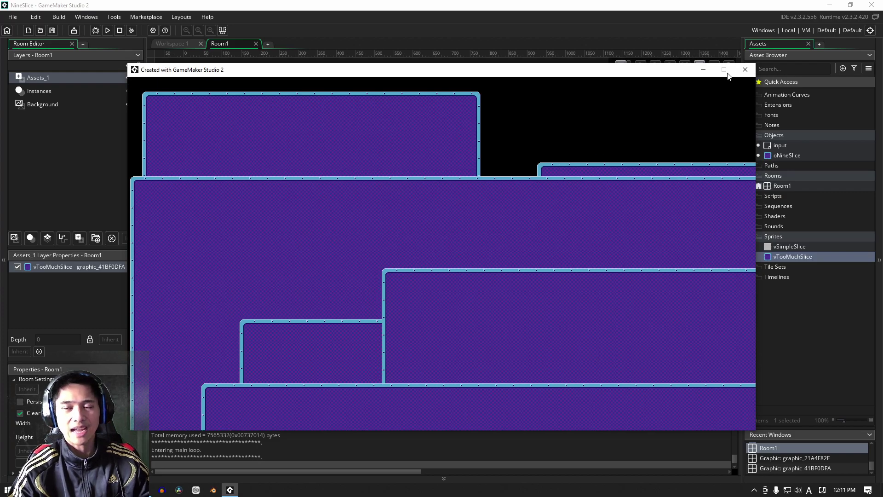
left_click(745, 70)
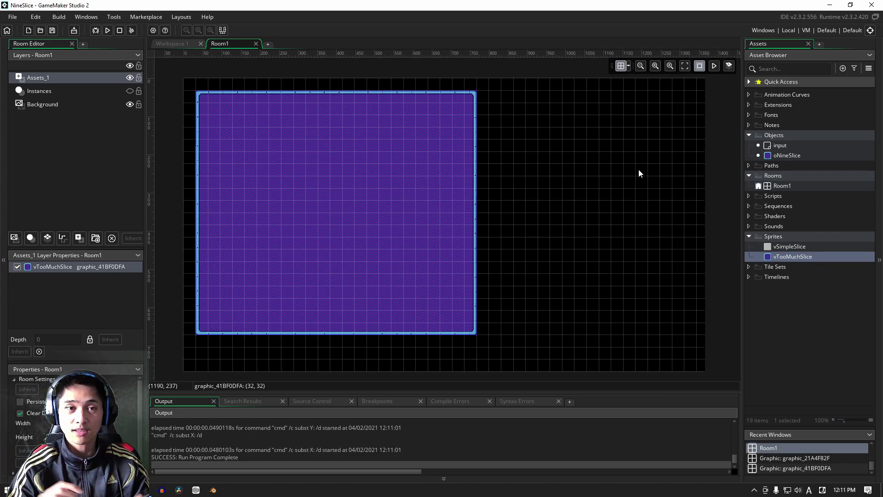
Close the Room1 tab to return to the vTooMuchSlice sprite editor.
left_click(256, 44)
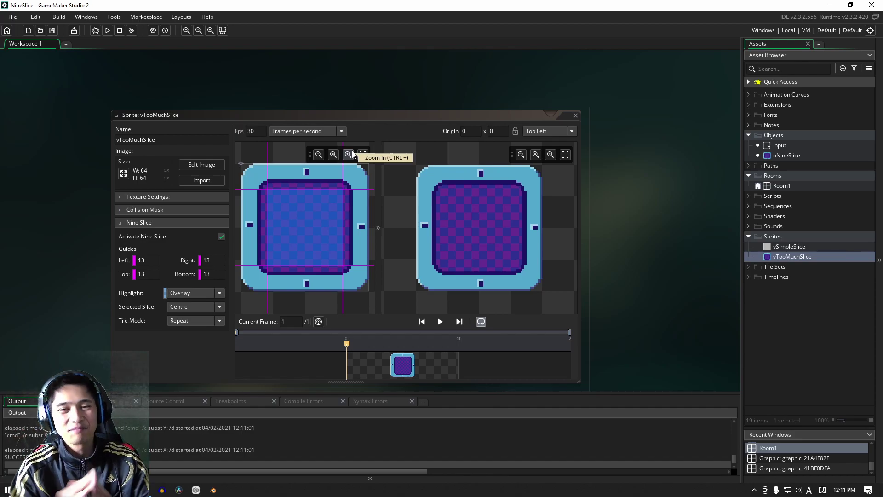
mouse_move(416, 155)
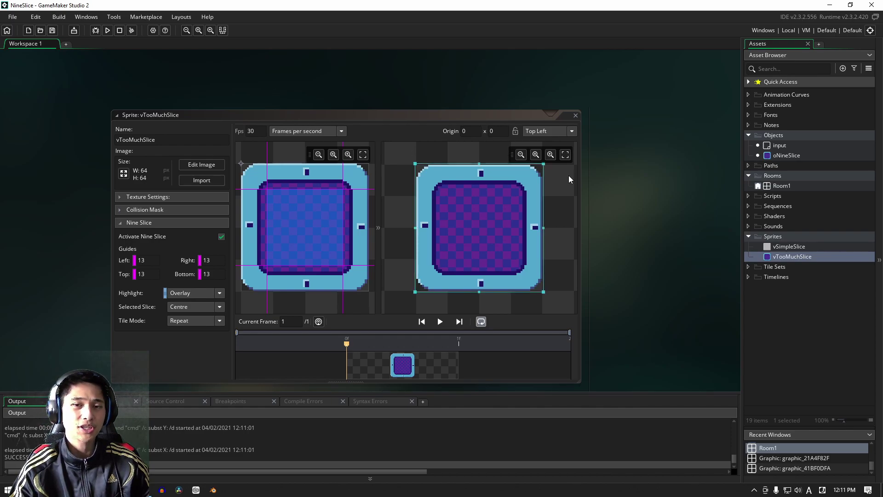
In oNineSlice's Create event, start a new line below the scale code and browse nine-slice autocomplete suggestions.
double_click(785, 155)
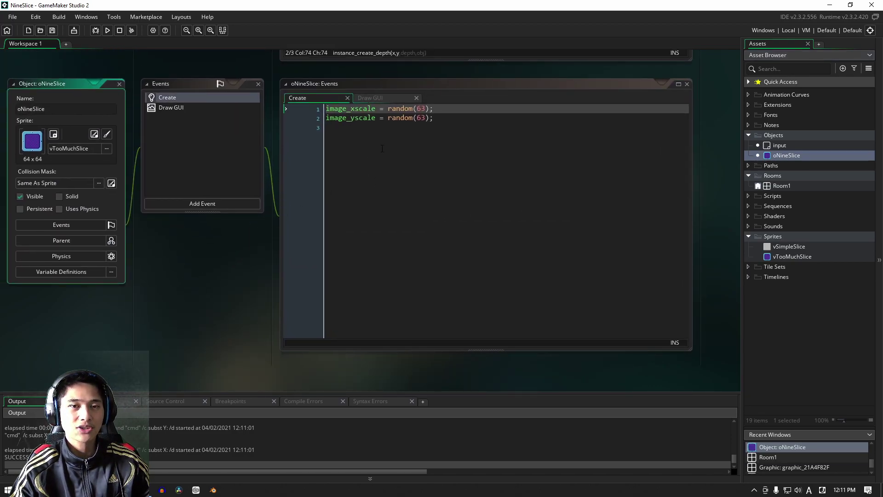
left_click(437, 119)
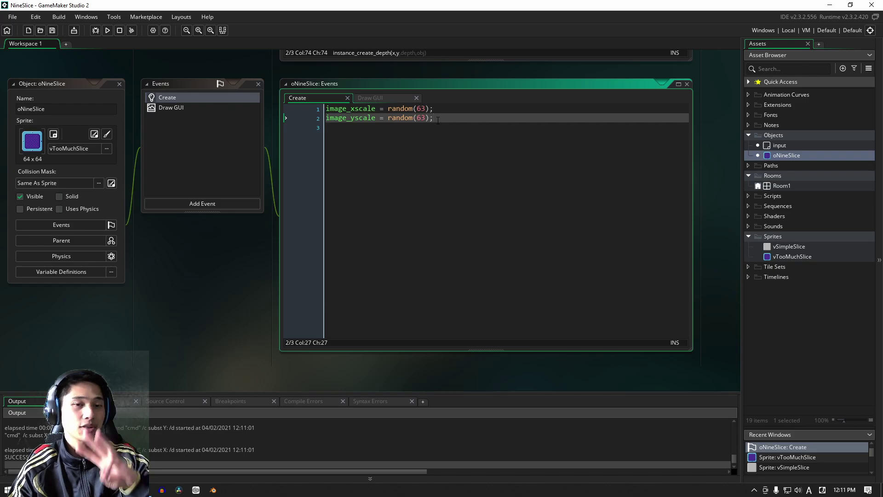
key("Return")
key("Return")
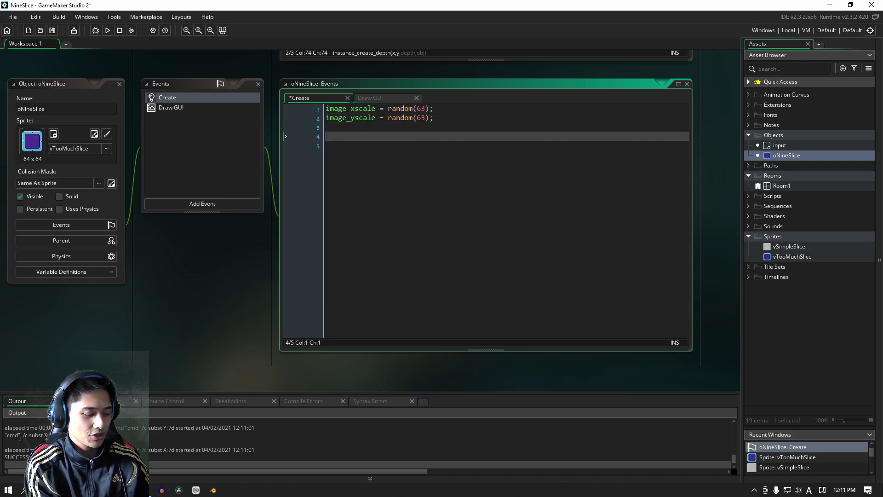
type("nins")
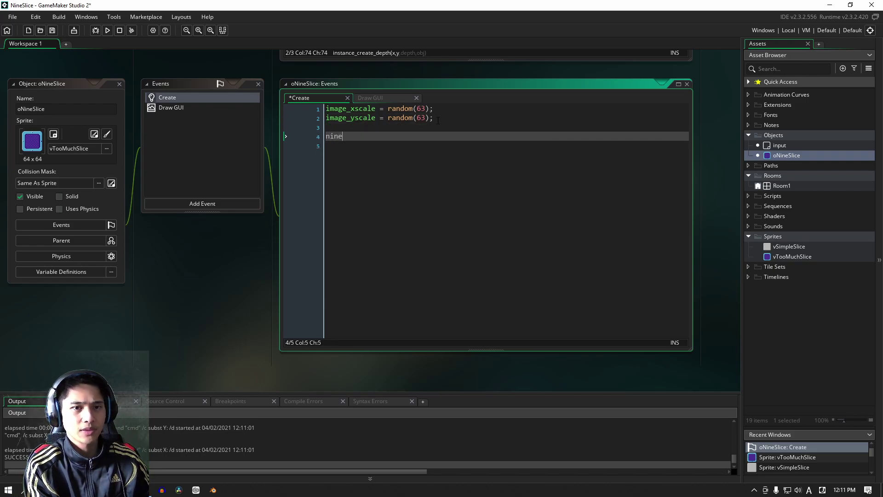
key("Down")
key("Down")
key("Down")
key("Down")
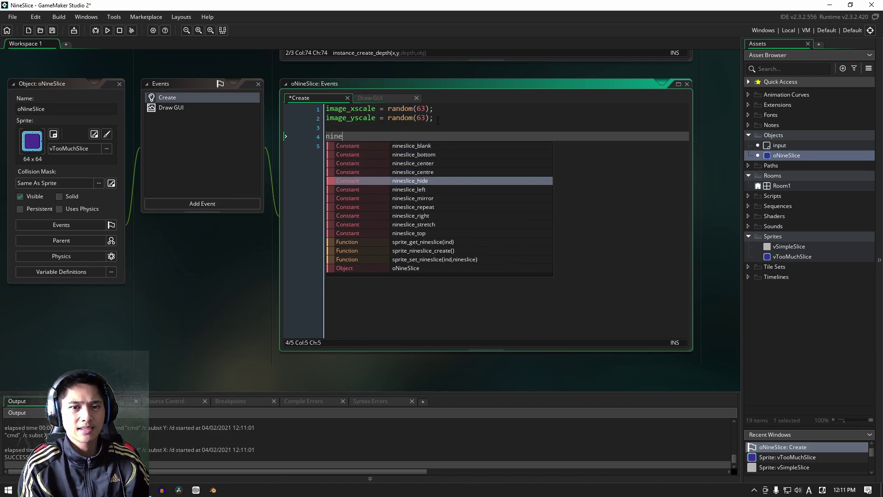
key("Down")
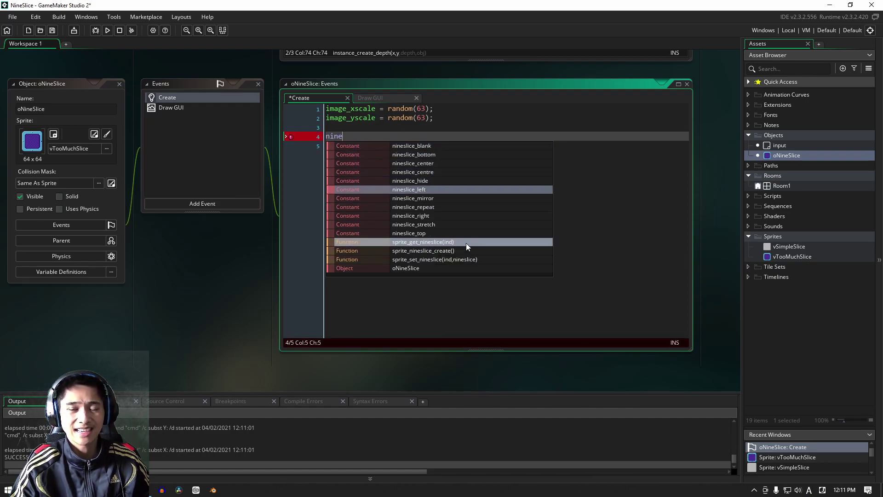